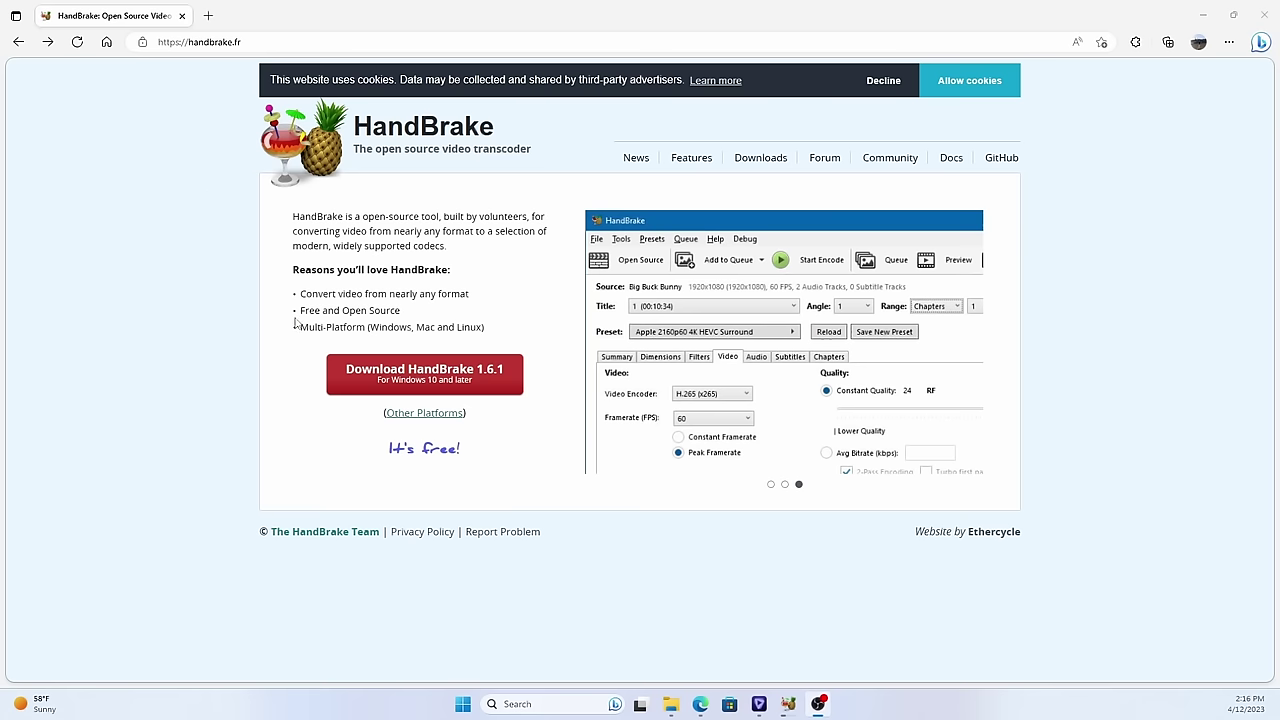
Reapply the unmodified Fast 1080p30 (Default) preset so the output is 1920x1080.
left_click(372, 377)
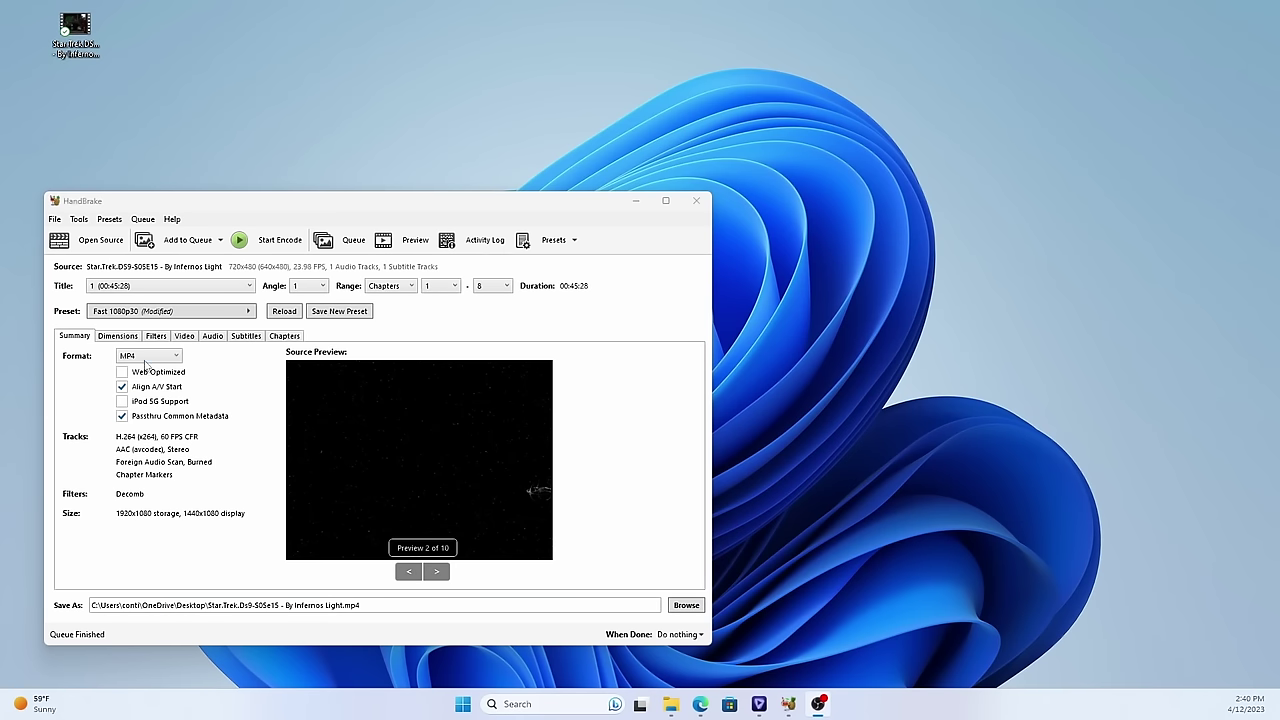
left_click(128, 337)
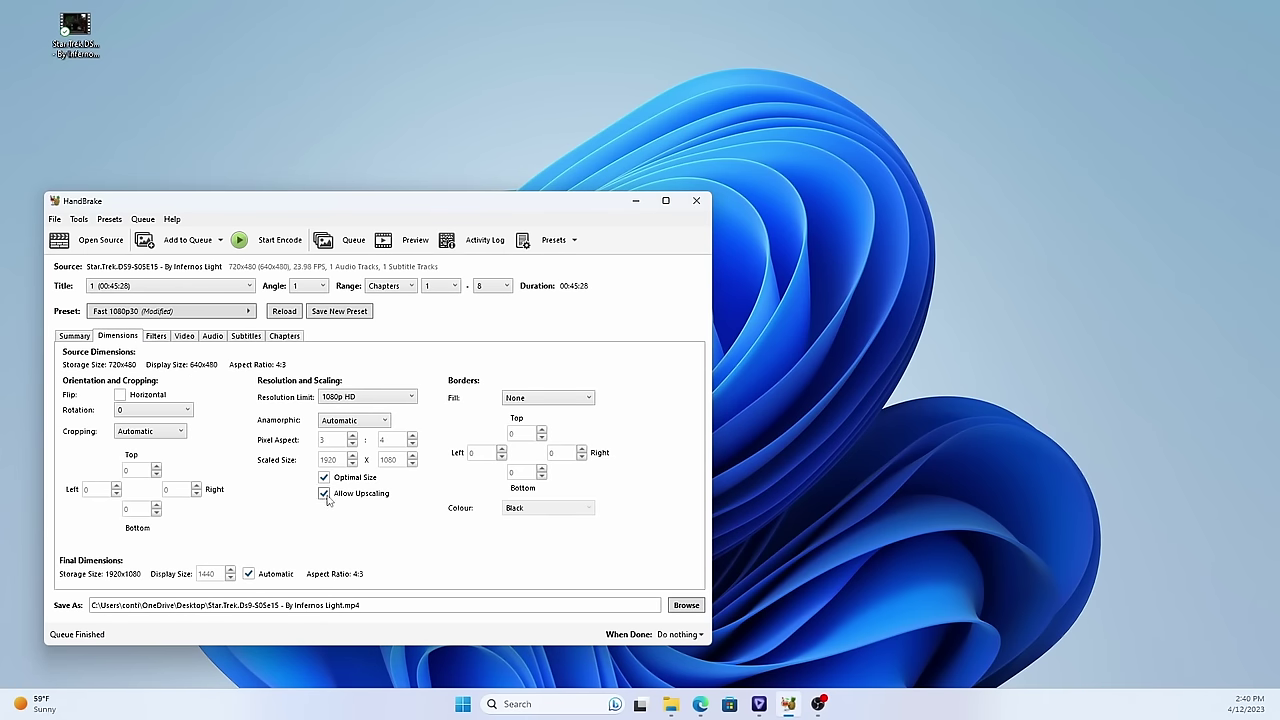
left_click(216, 314)
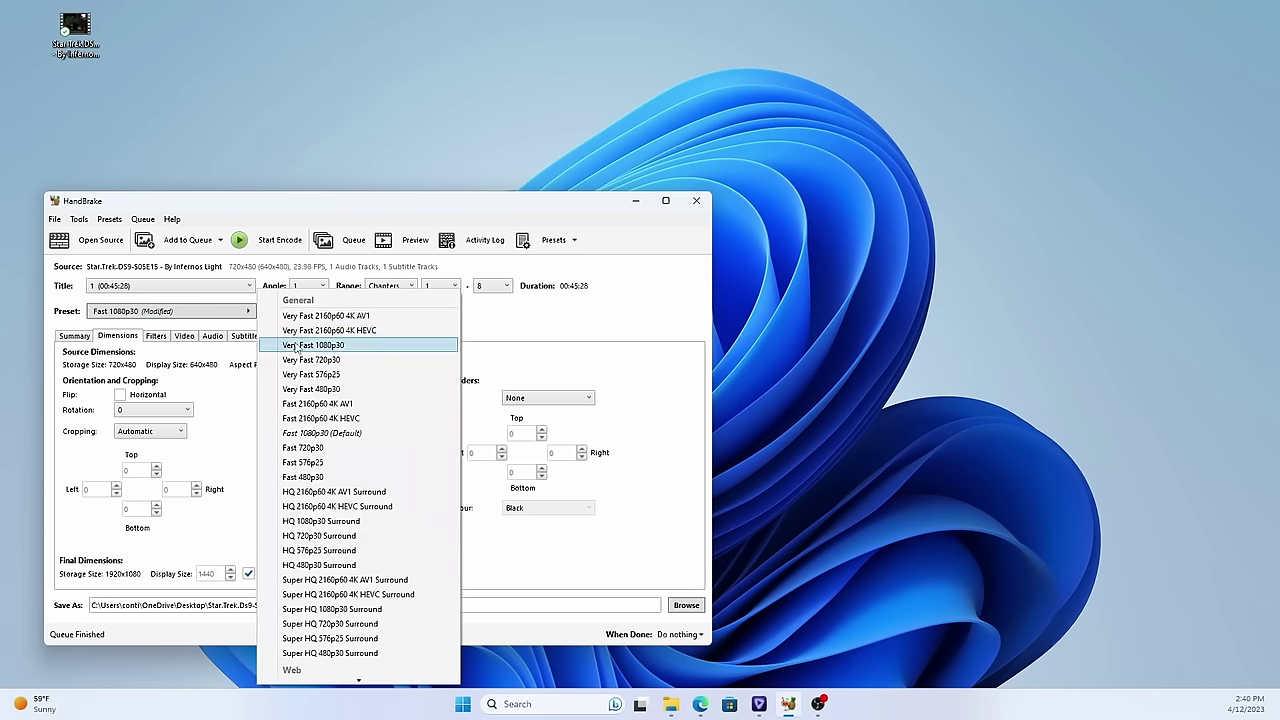
left_click(317, 434)
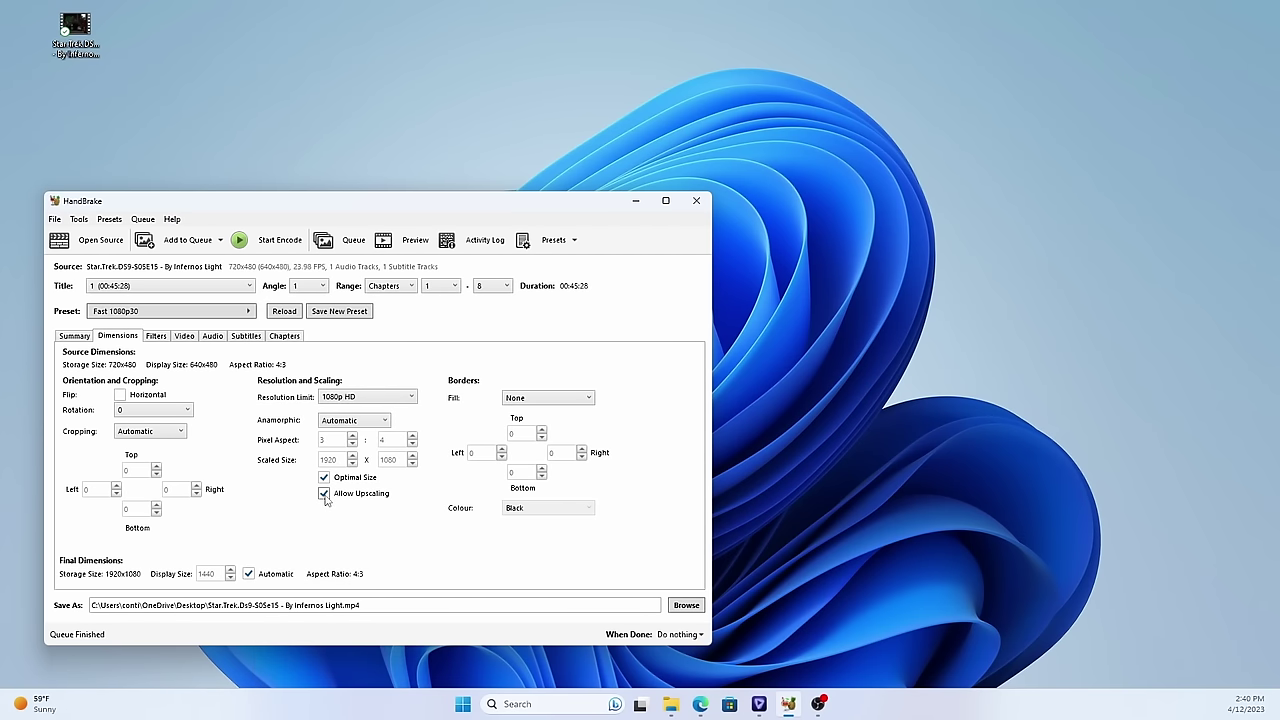
Set the video to constant quality RF 5 at a constant 60 fps framerate.
left_click(160, 340)
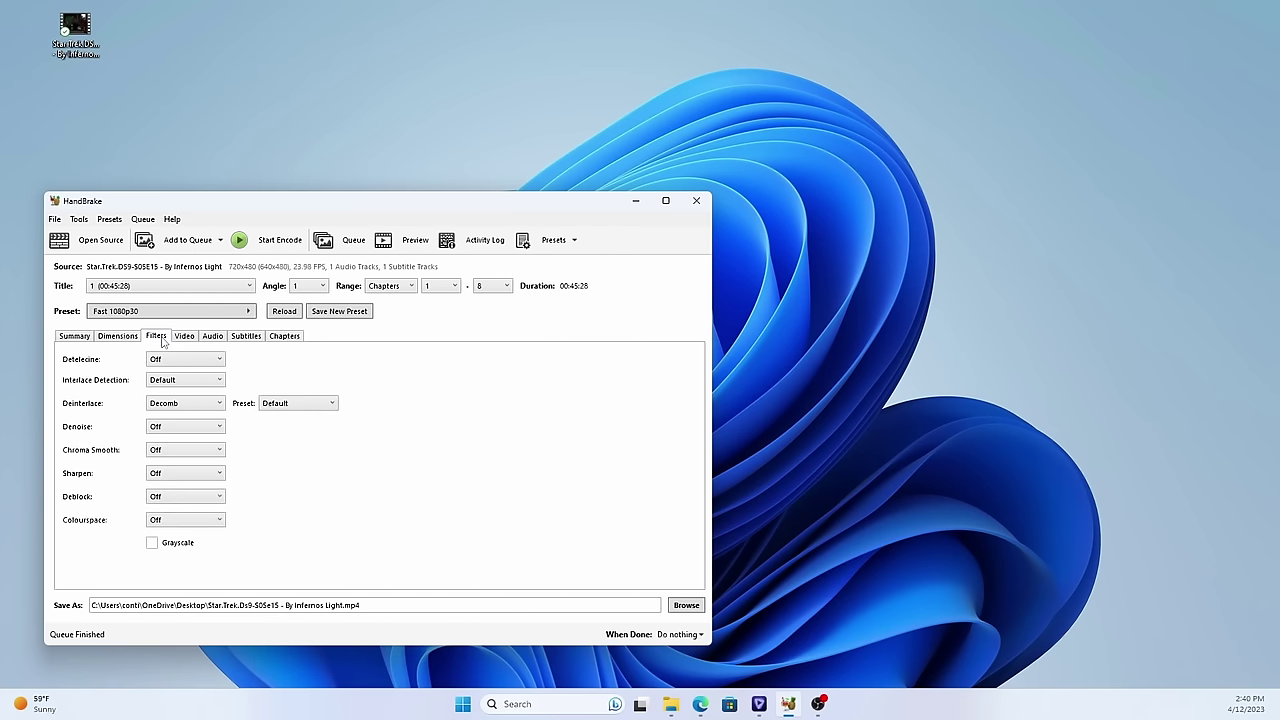
left_click(180, 340)
left_click_drag(521, 387, 654, 391)
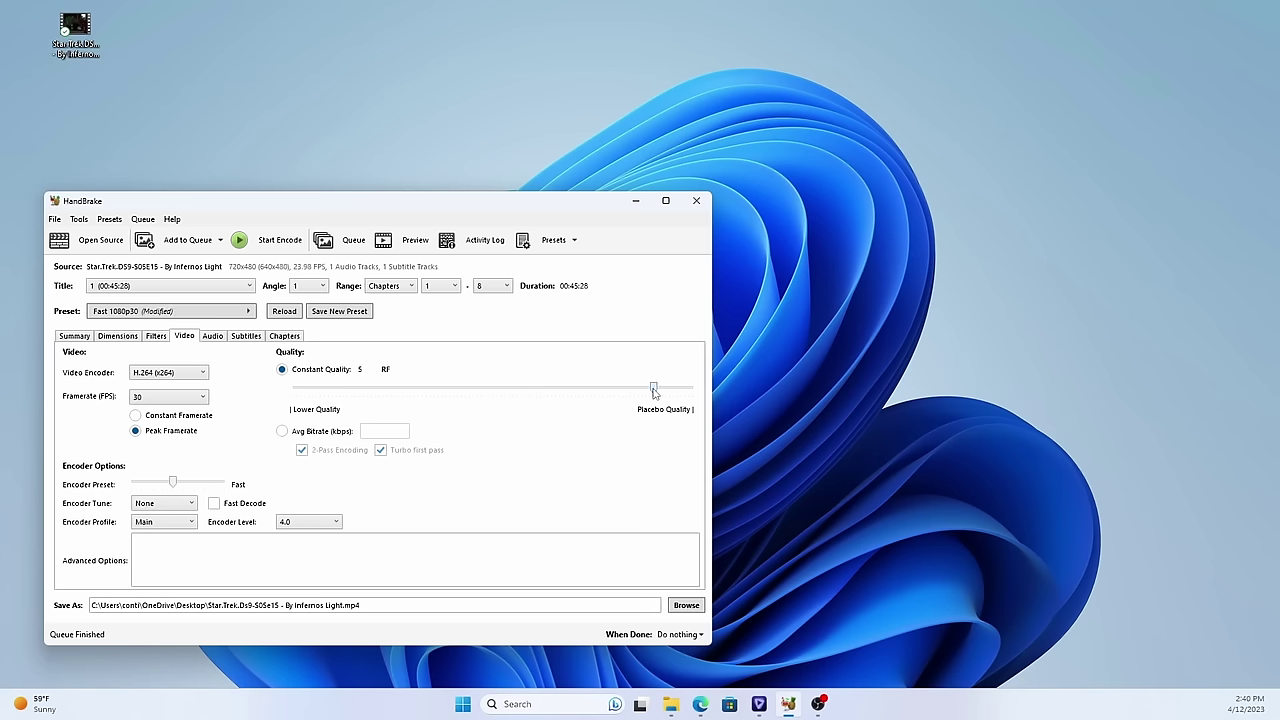
left_click(178, 398)
left_click(160, 570)
left_click(162, 421)
Review the audio, subtitle, chapter and filter settings, then append '(1080p 60FPS)' to the output file name.
left_click(214, 337)
left_click(246, 336)
left_click(284, 336)
left_click(156, 336)
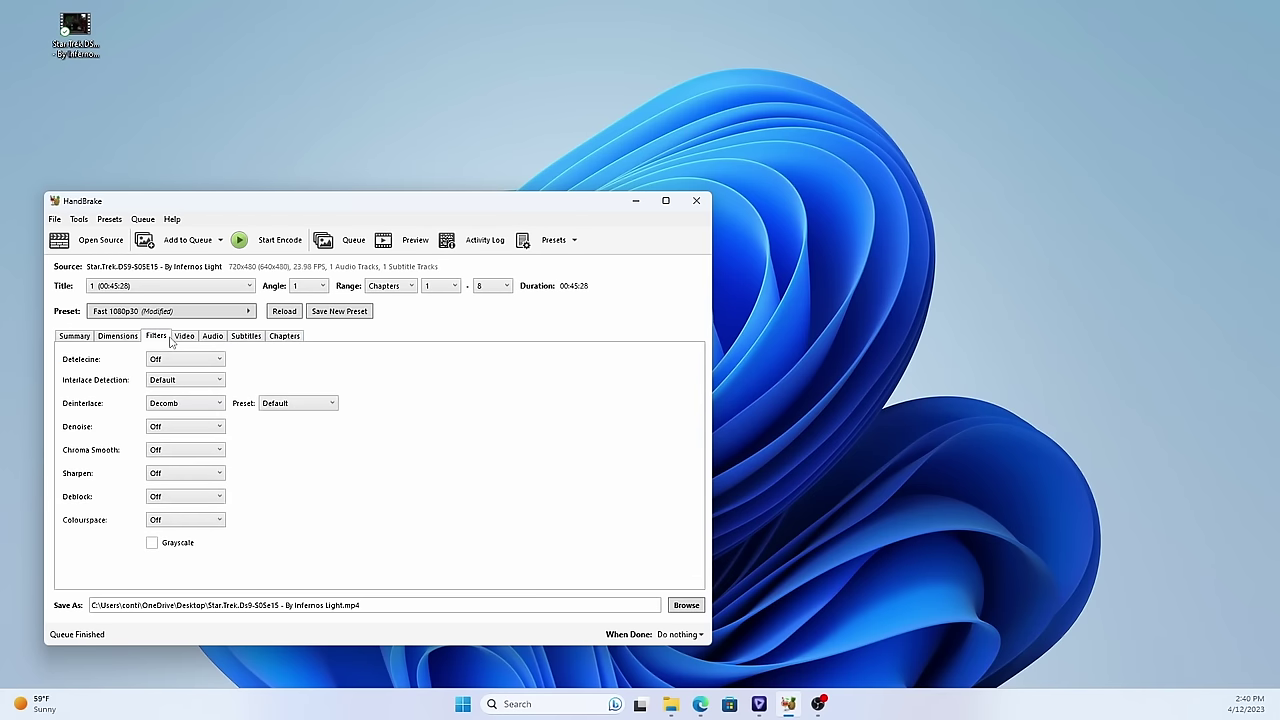
left_click(182, 337)
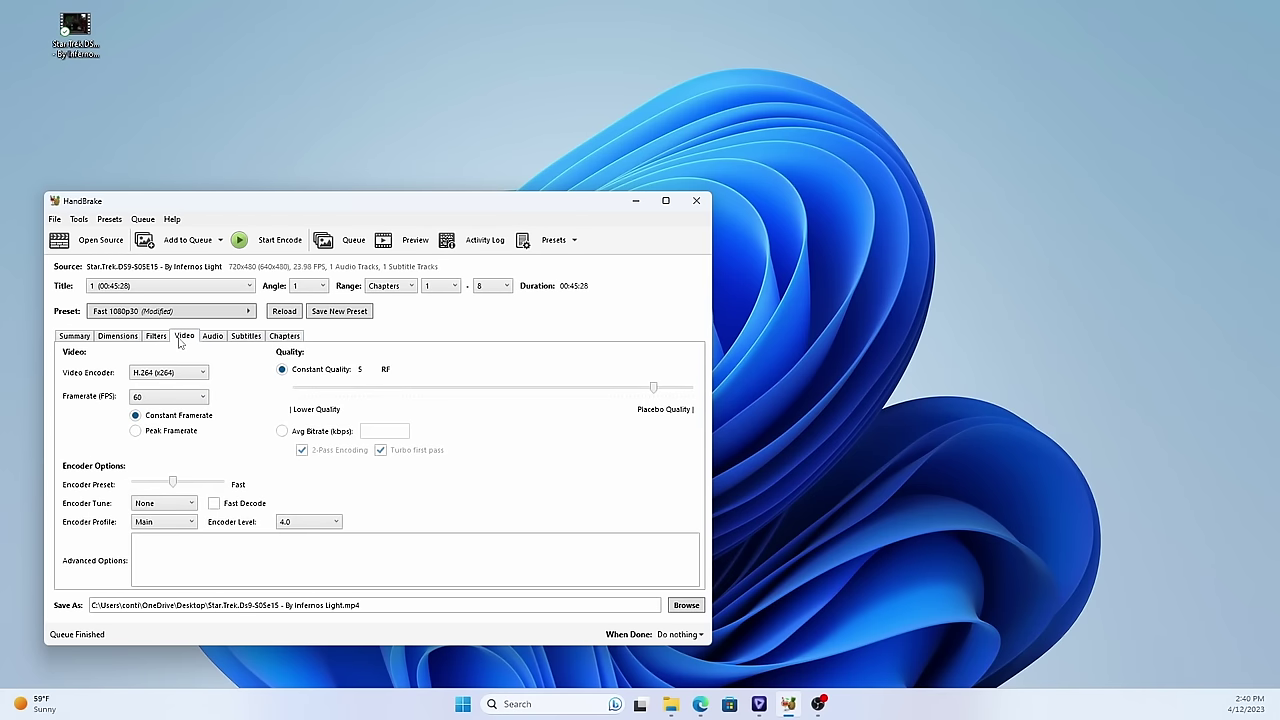
left_click(347, 606)
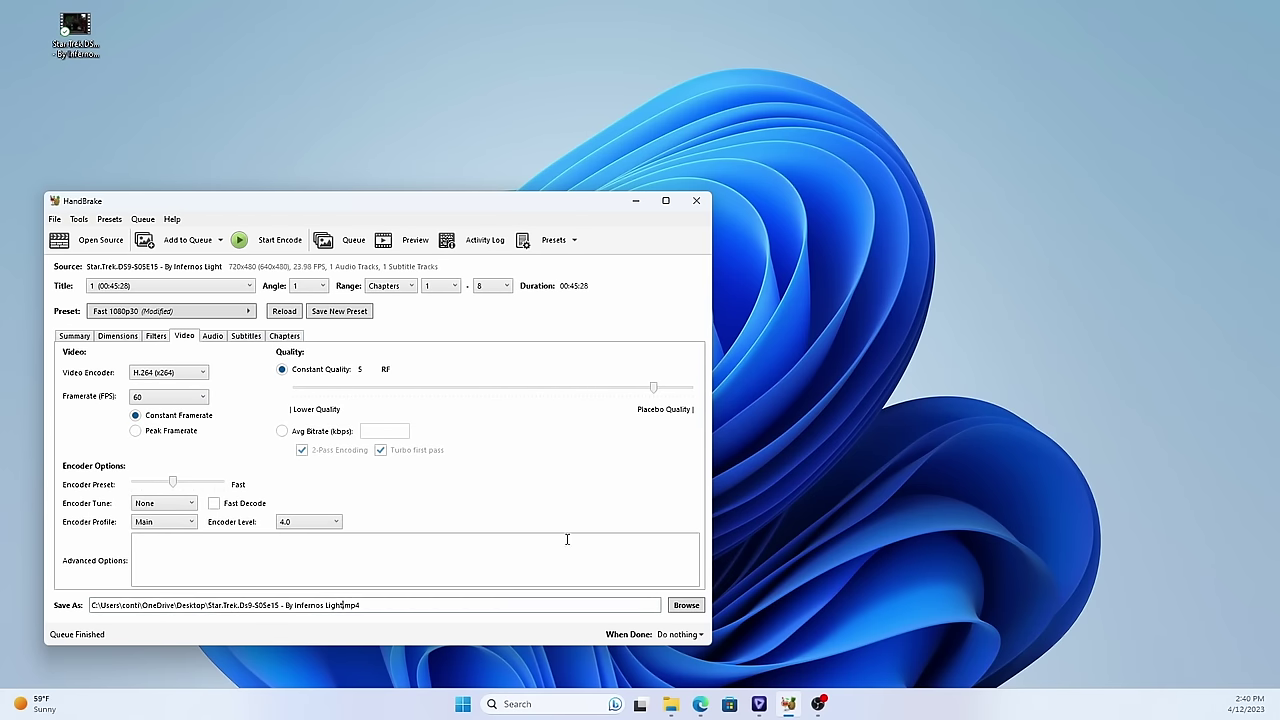
mouse_move(567, 540)
type("(1080p")
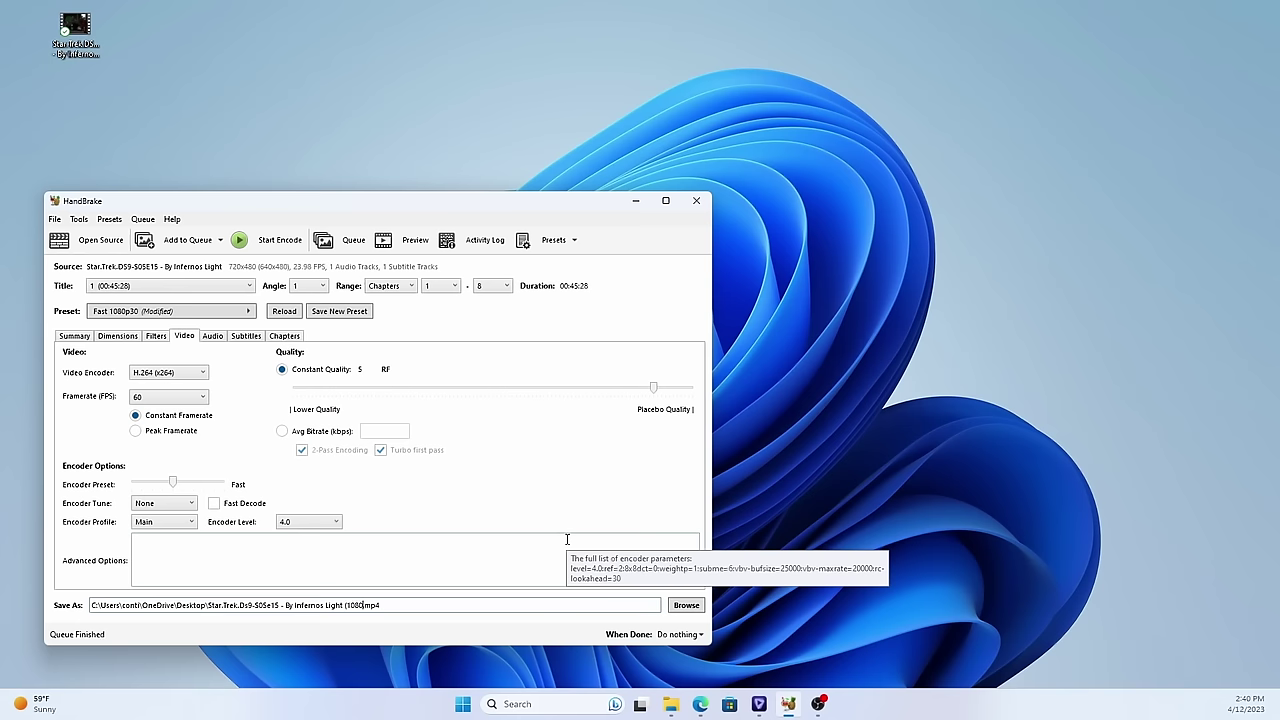
type(" 60FPS)")
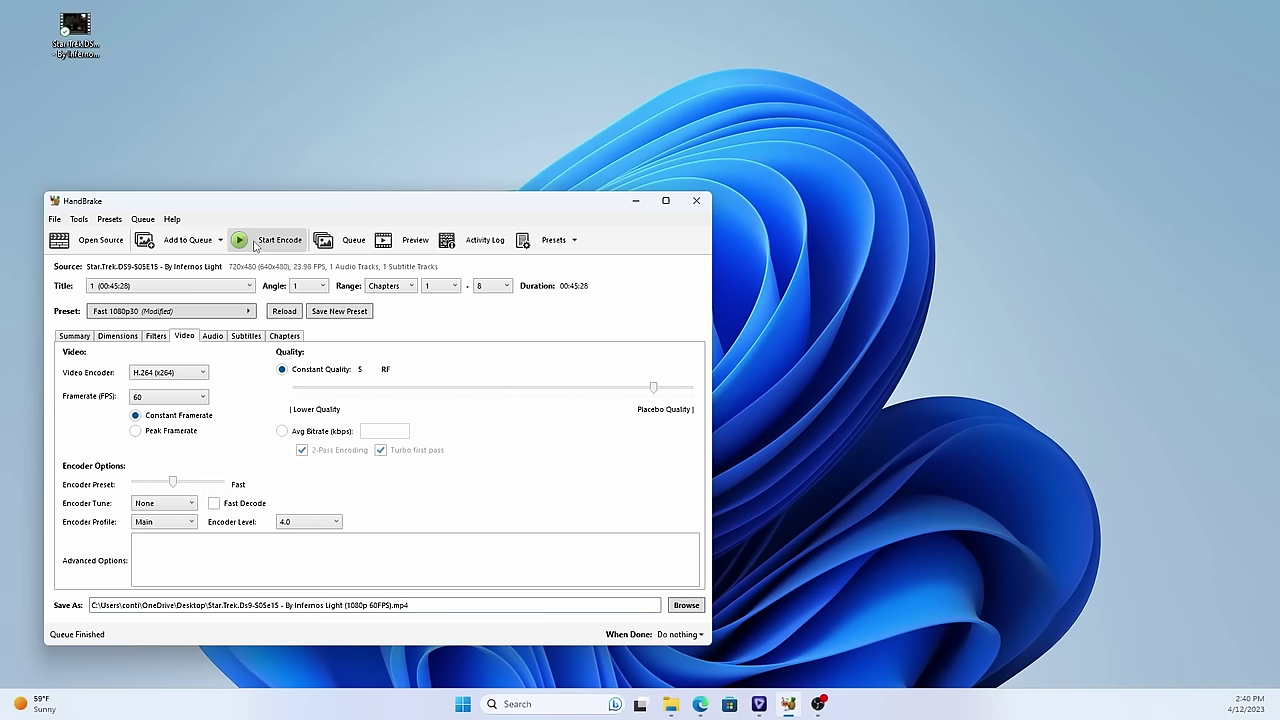
Start the 1080p 60FPS encode and step forward and back through the Summary's source preview frames.
left_click(256, 244)
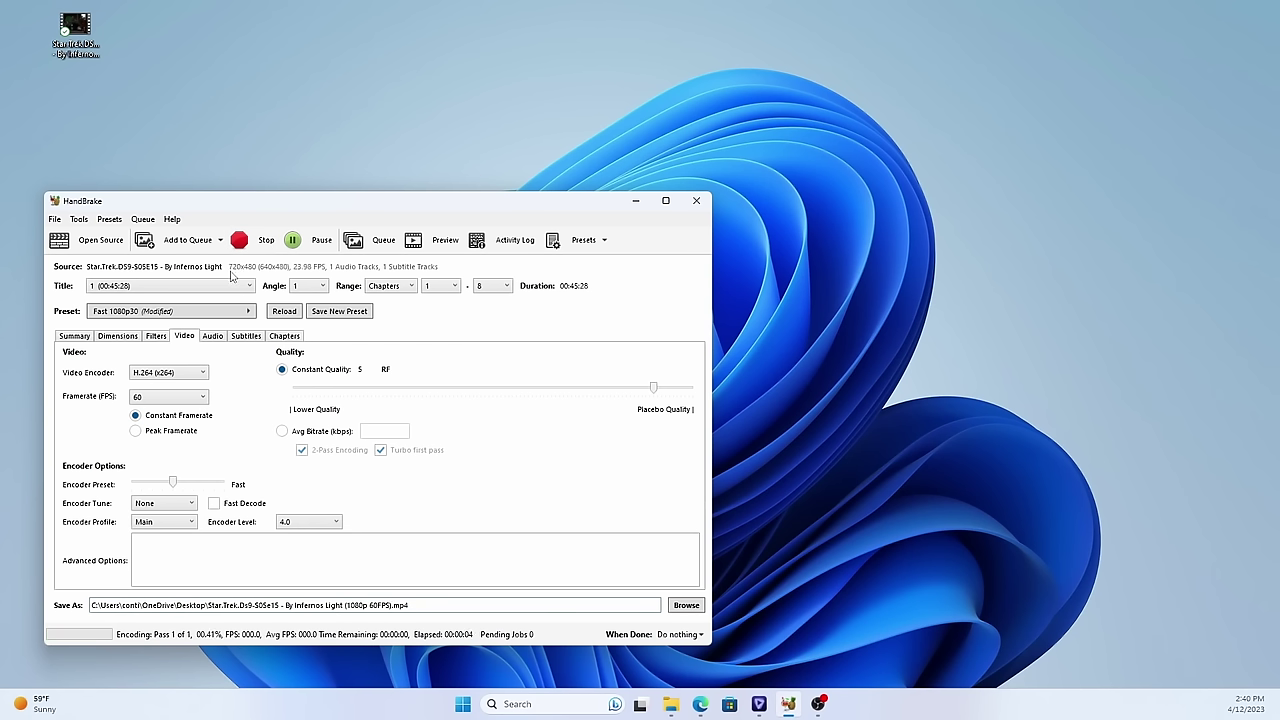
left_click(75, 337)
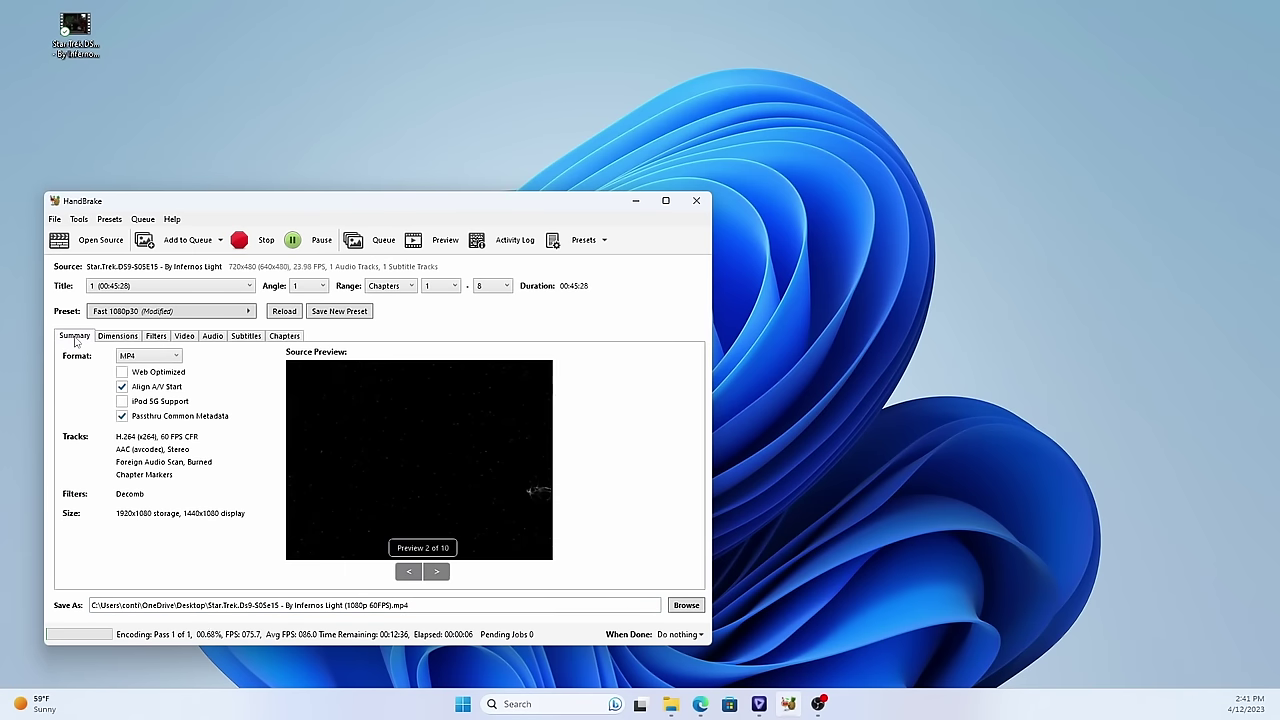
left_click(440, 574)
left_click(440, 574)
left_click(440, 574)
left_click(440, 574)
left_click(440, 574)
left_click(440, 574)
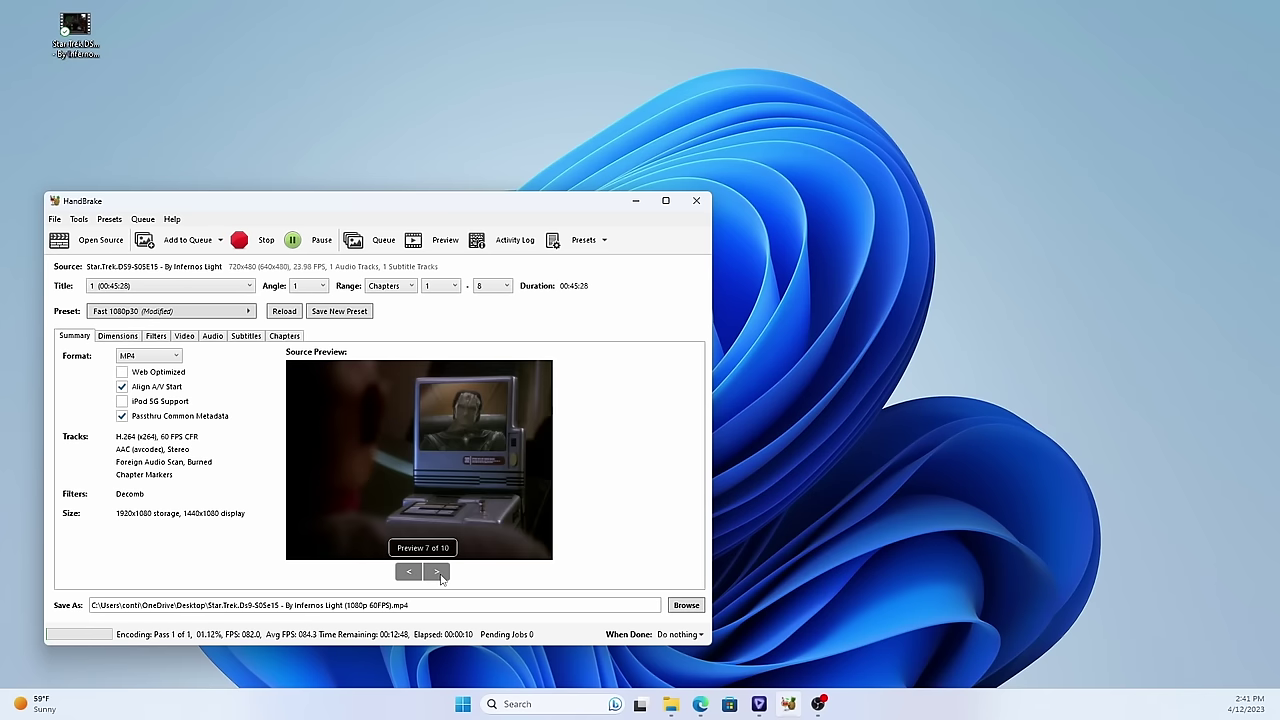
left_click(410, 572)
left_click(410, 572)
left_click(410, 572)
left_click(410, 572)
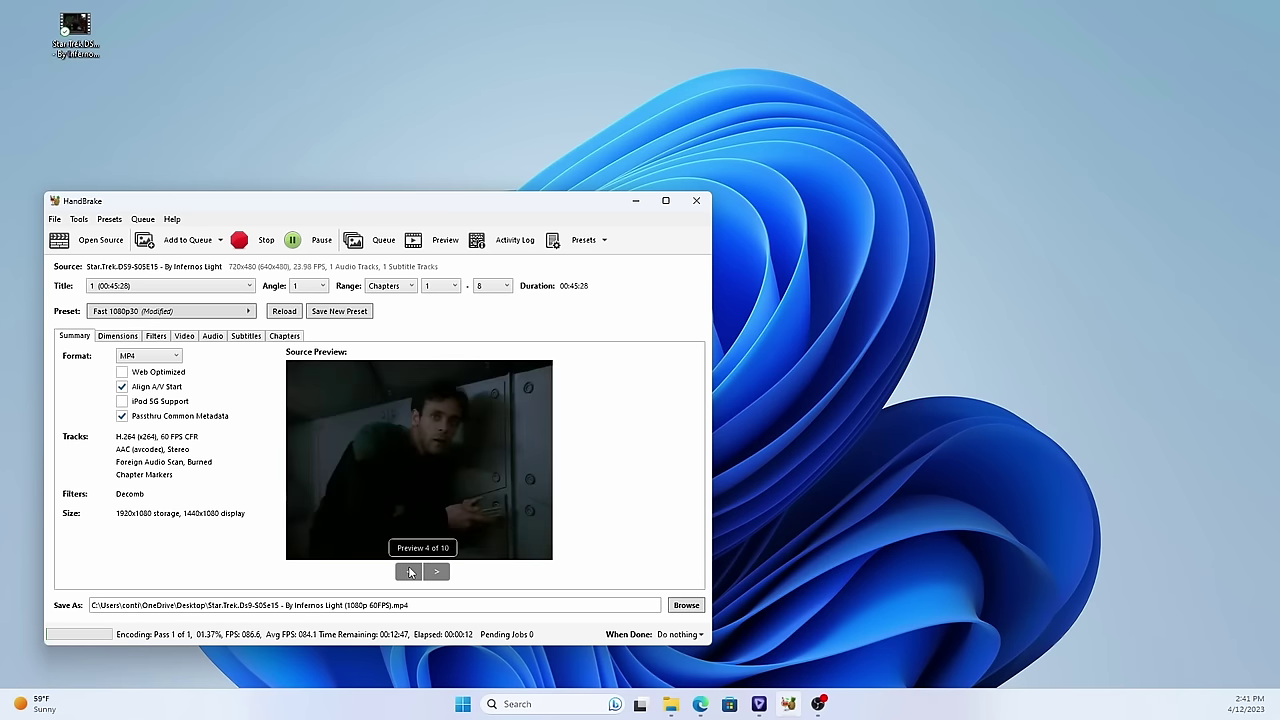
left_click(410, 572)
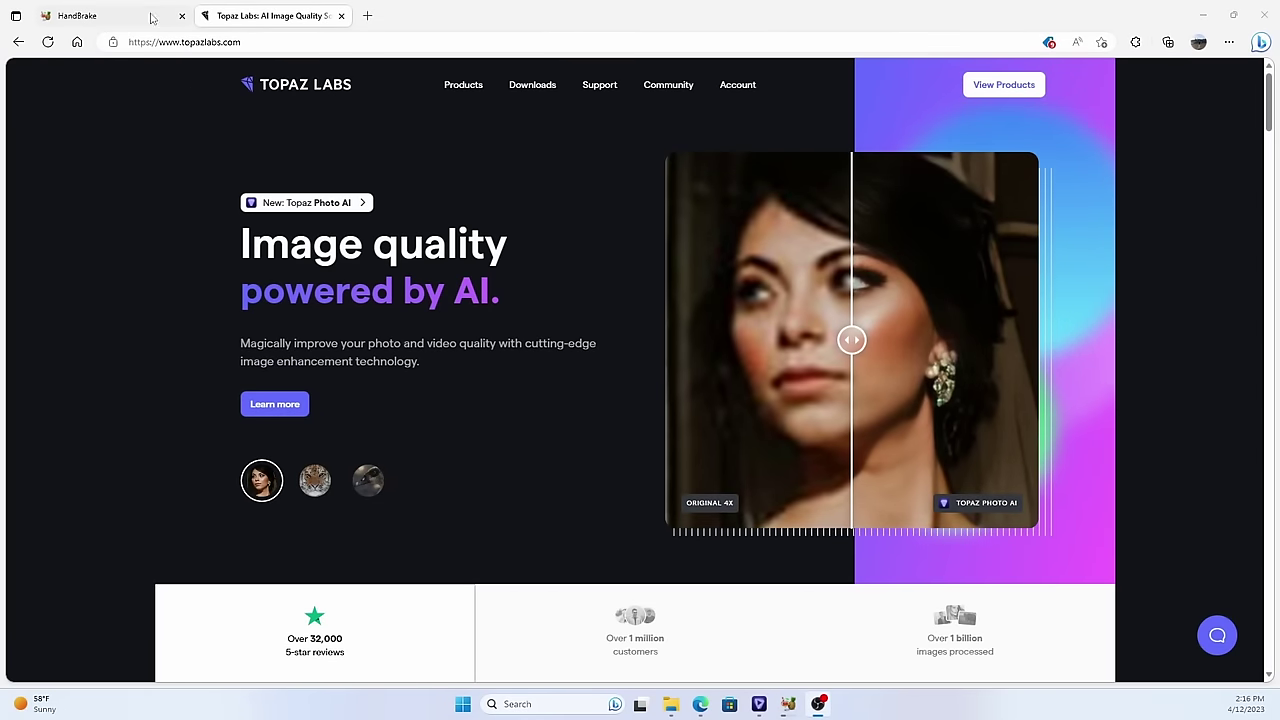
Go to the Topaz Labs products shop and open the Topaz Video AI details page.
left_click(460, 86)
scroll(497, 423, "down", 4)
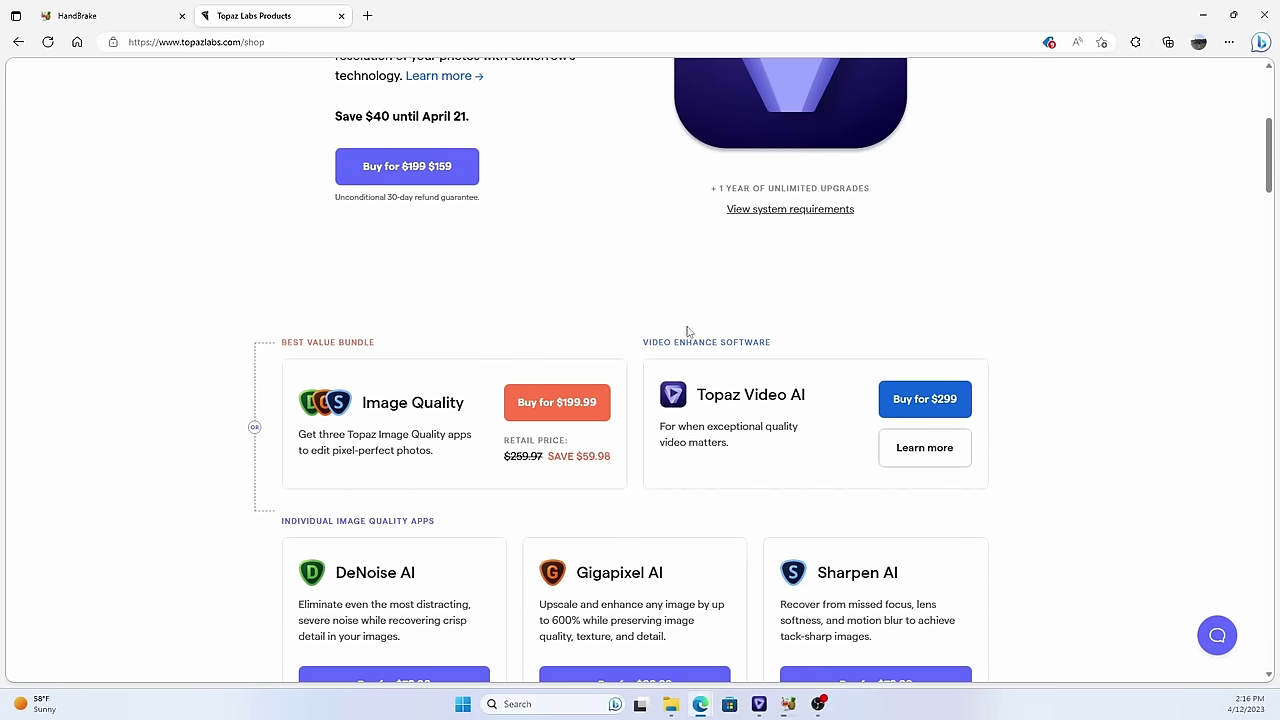
left_click(896, 452)
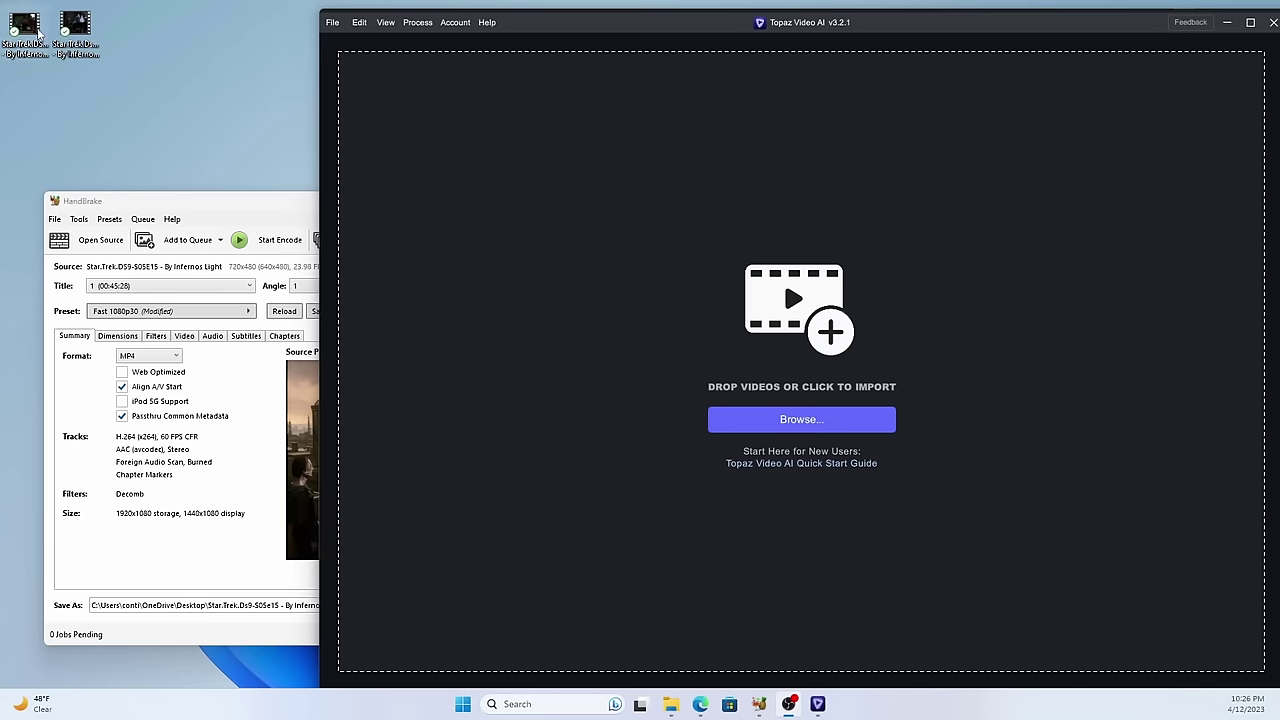
Drag the 1080p 60FPS episode MP4 into Topaz Video AI and shift its window slightly left.
left_click(75, 36)
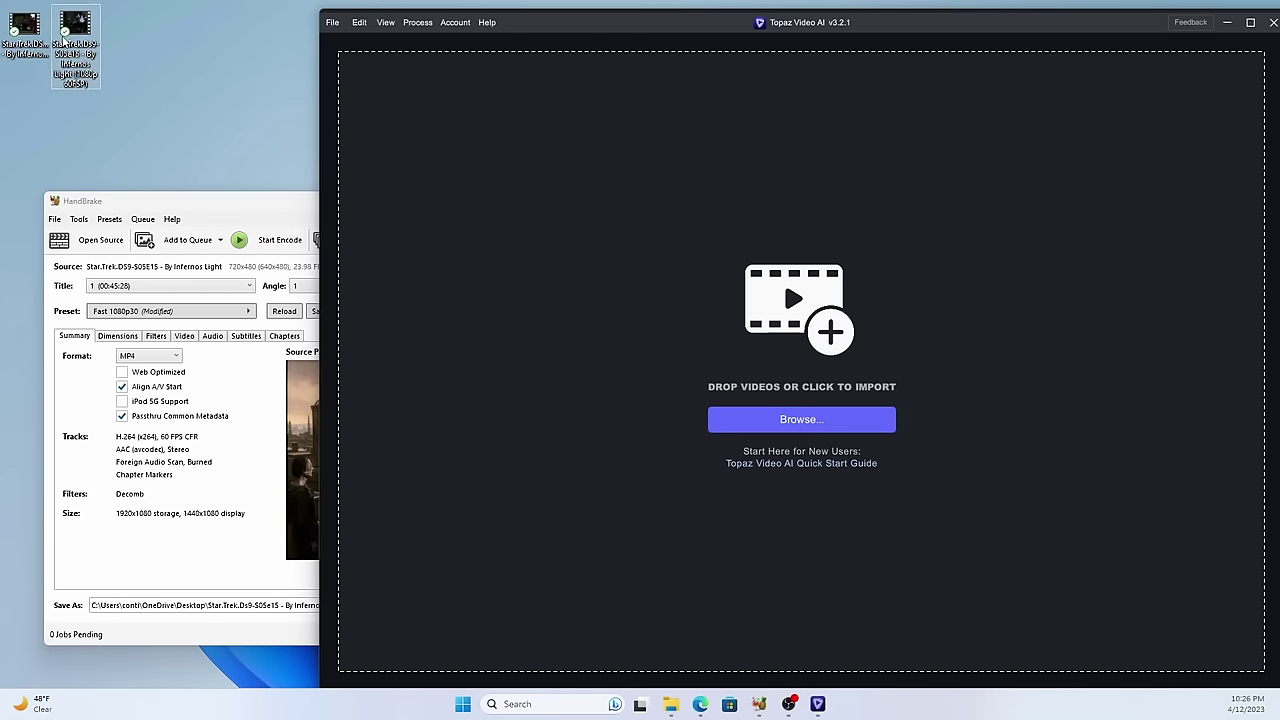
left_click_drag(75, 36, 800, 287)
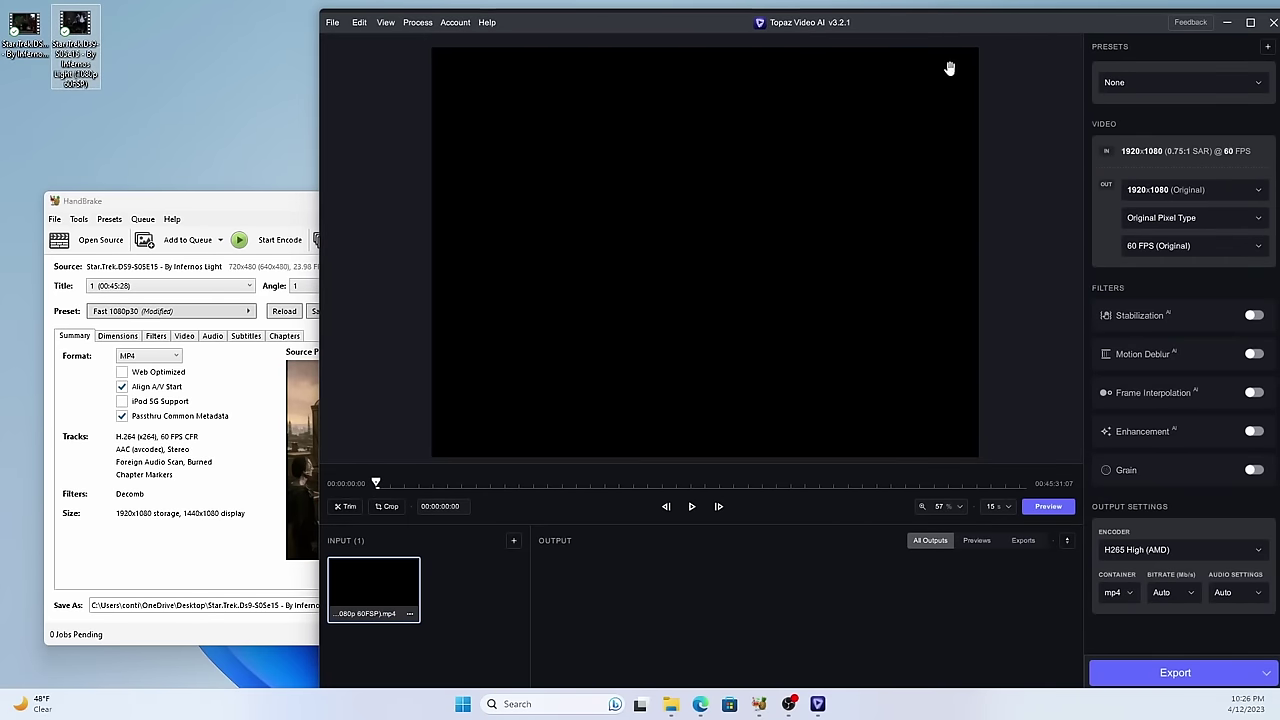
left_click_drag(935, 37, 888, 35)
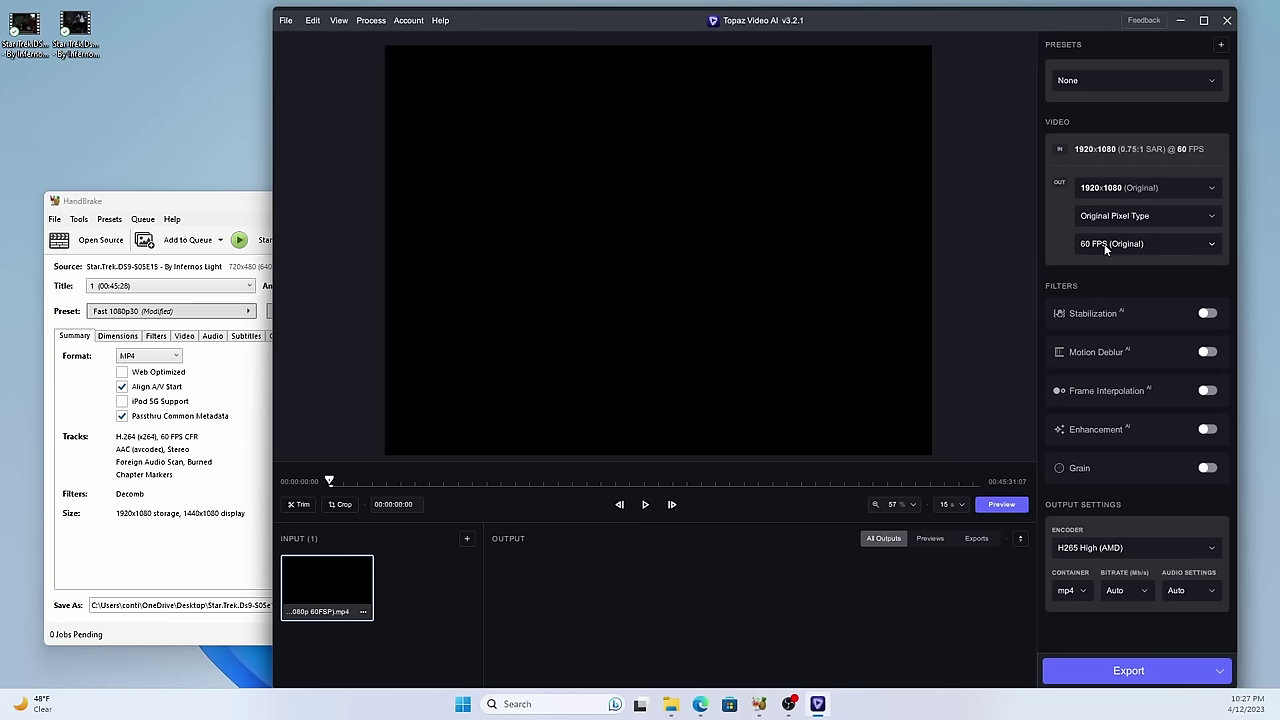
Enable Enhancement with Artemis Denoise/Sharpen for Low Quality, Noisy input, then jump to 00:10:01:38.
left_click(1207, 432)
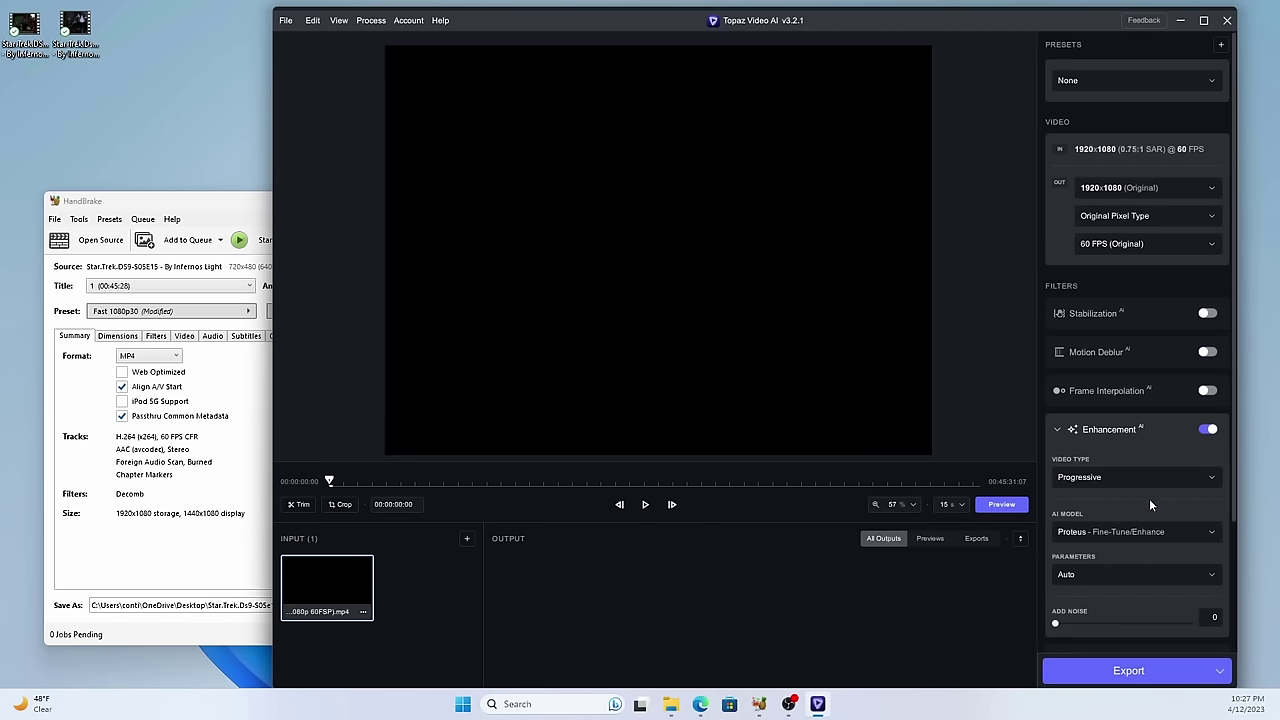
mouse_move(1062, 397)
mouse_move(1077, 430)
scroll(1097, 529, "down", 3)
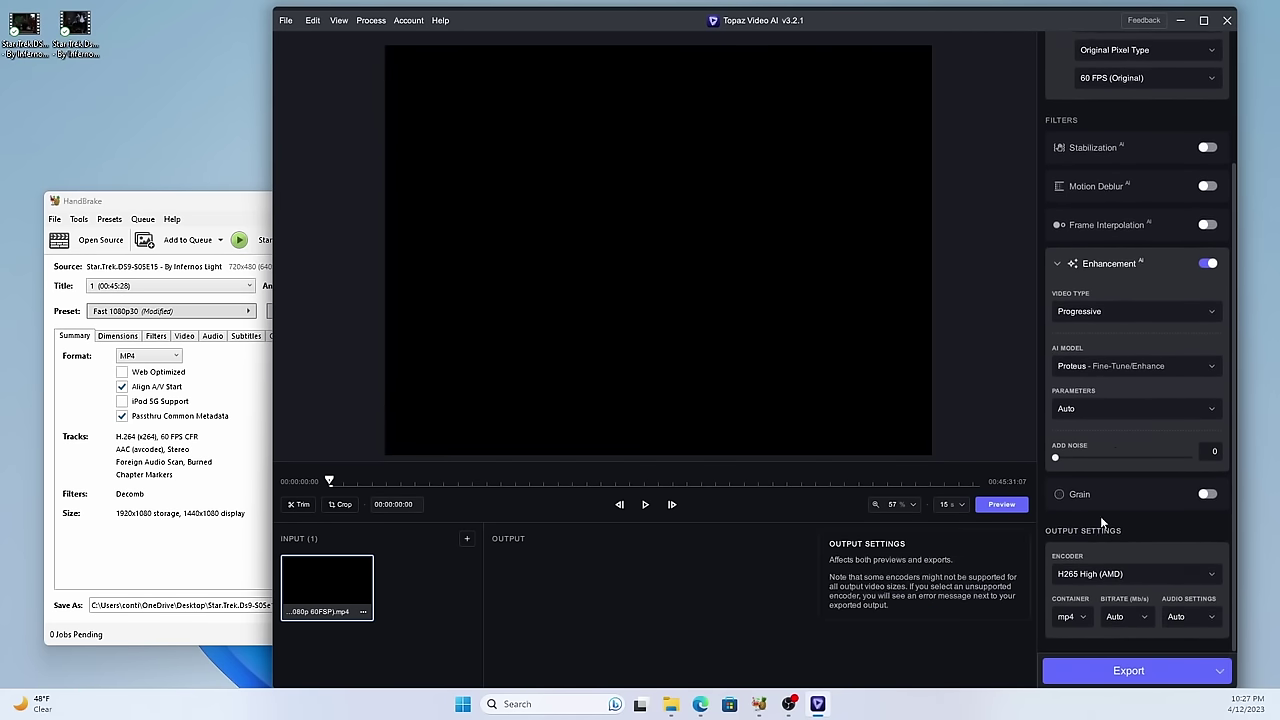
left_click(1099, 368)
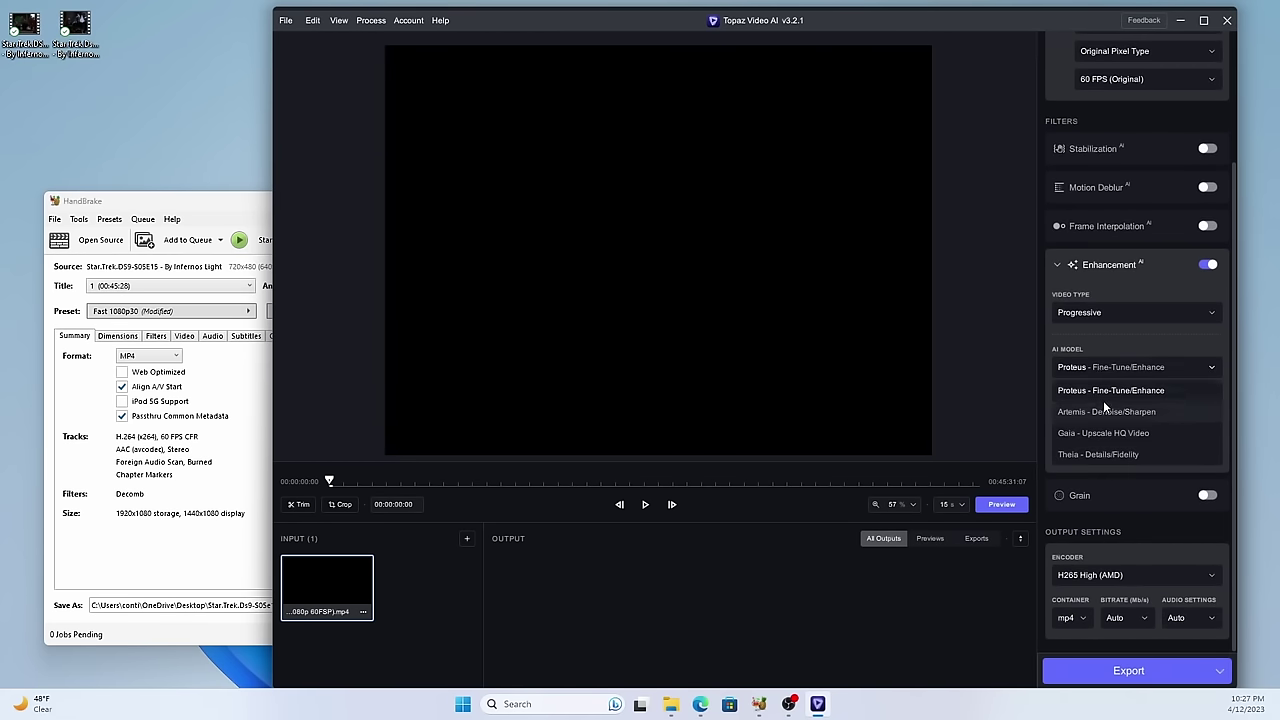
left_click(1104, 408)
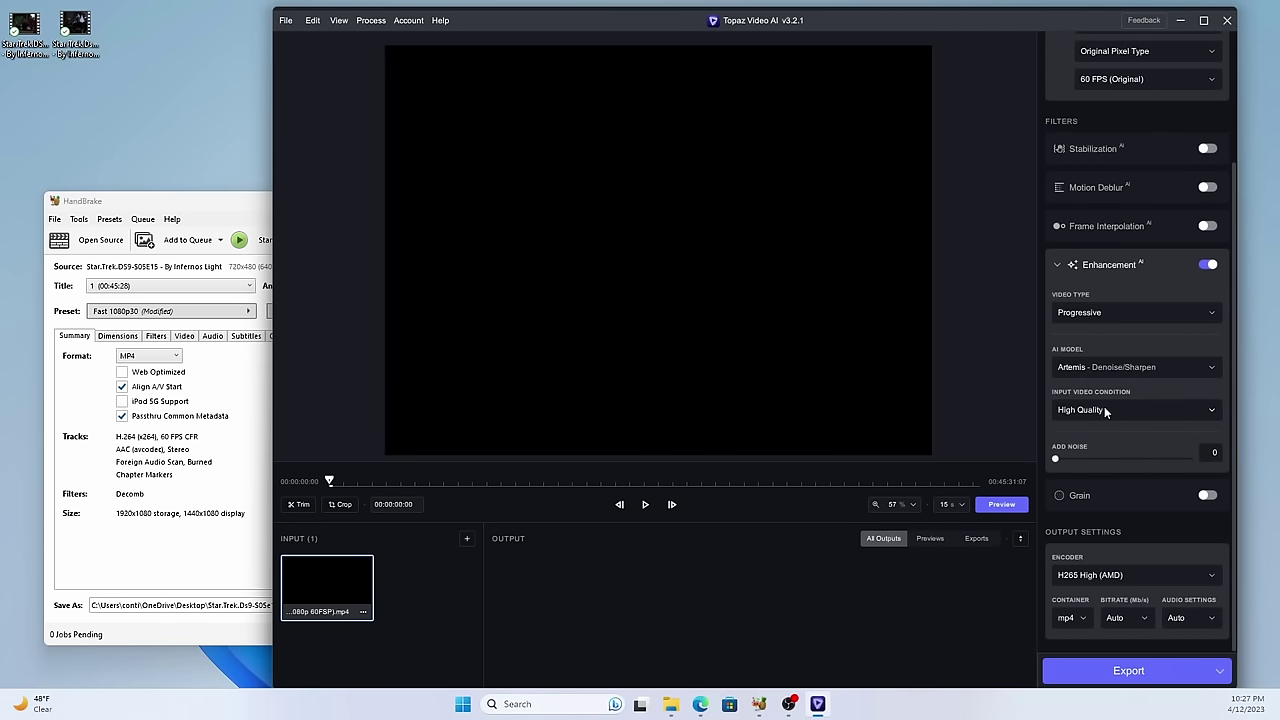
left_click(1104, 408)
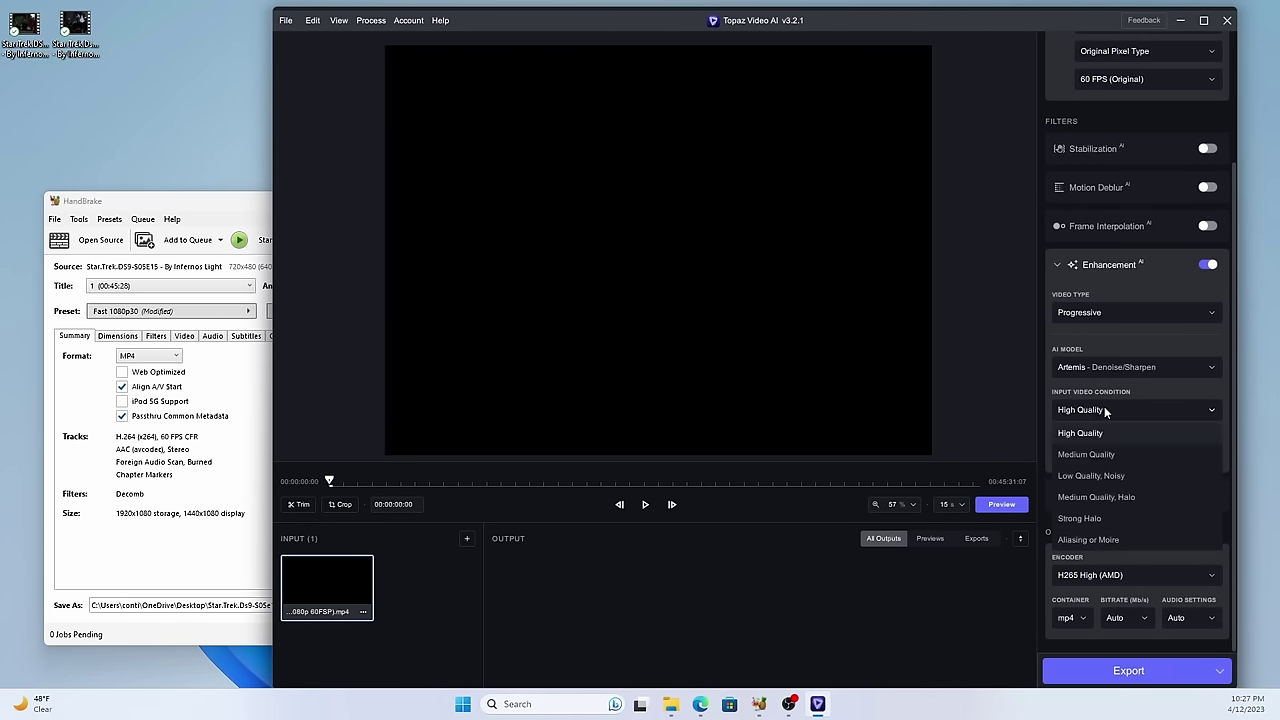
left_click(1084, 453)
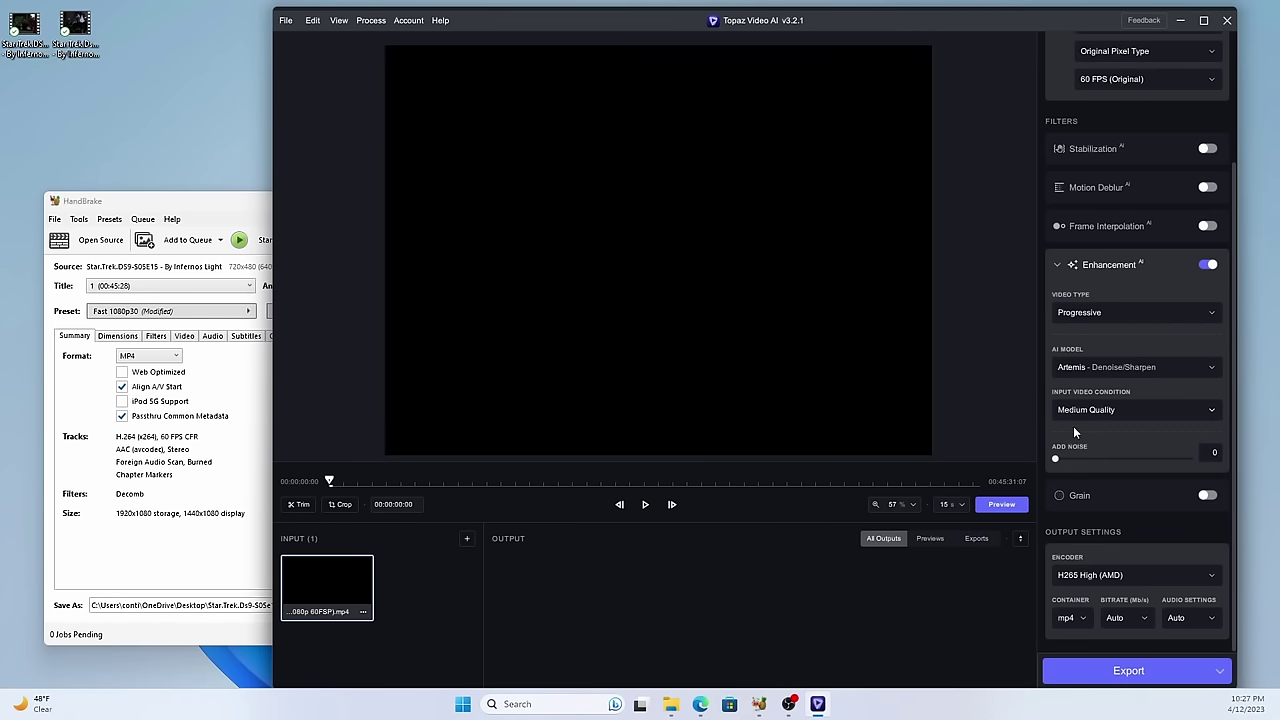
left_click(1077, 414)
left_click(1078, 475)
left_click(473, 481)
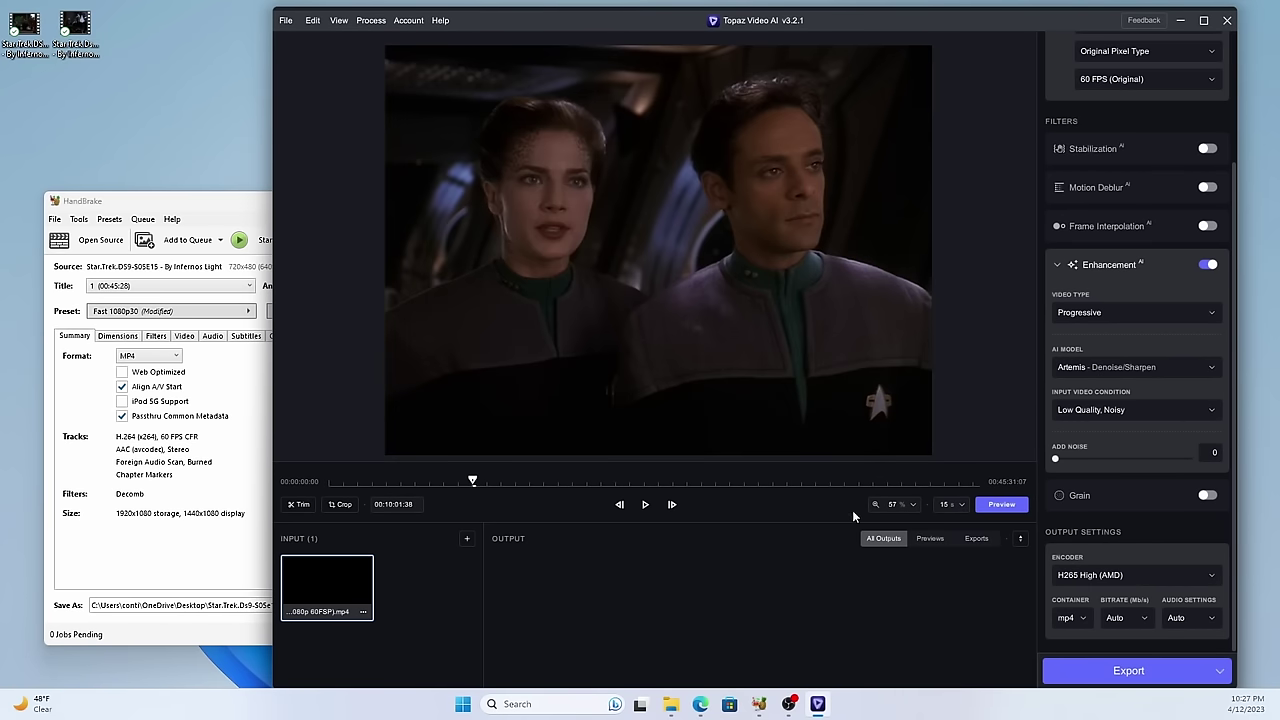
Render an enhanced preview of the 1920x1080 60fps output from 00:10:01:38.
left_click(1002, 505)
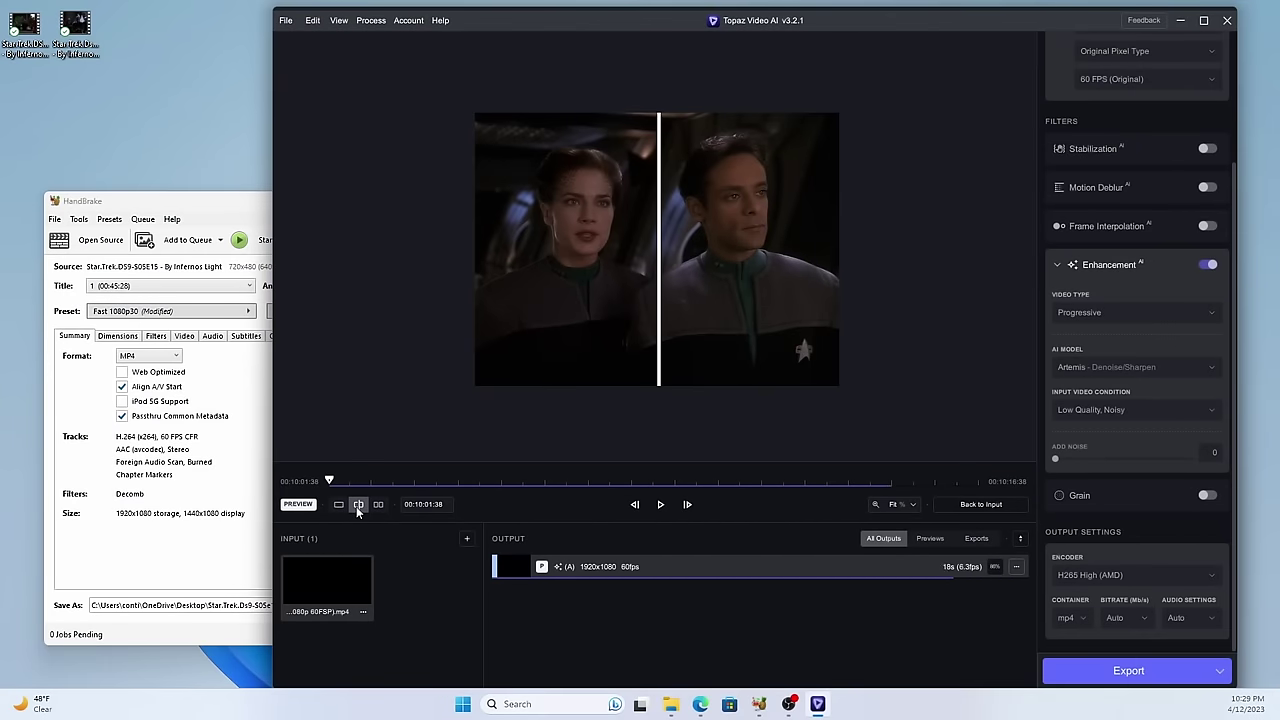
Play the enhanced preview and drag the before/after split divider to the middle.
left_click_drag(657, 330, 488, 323)
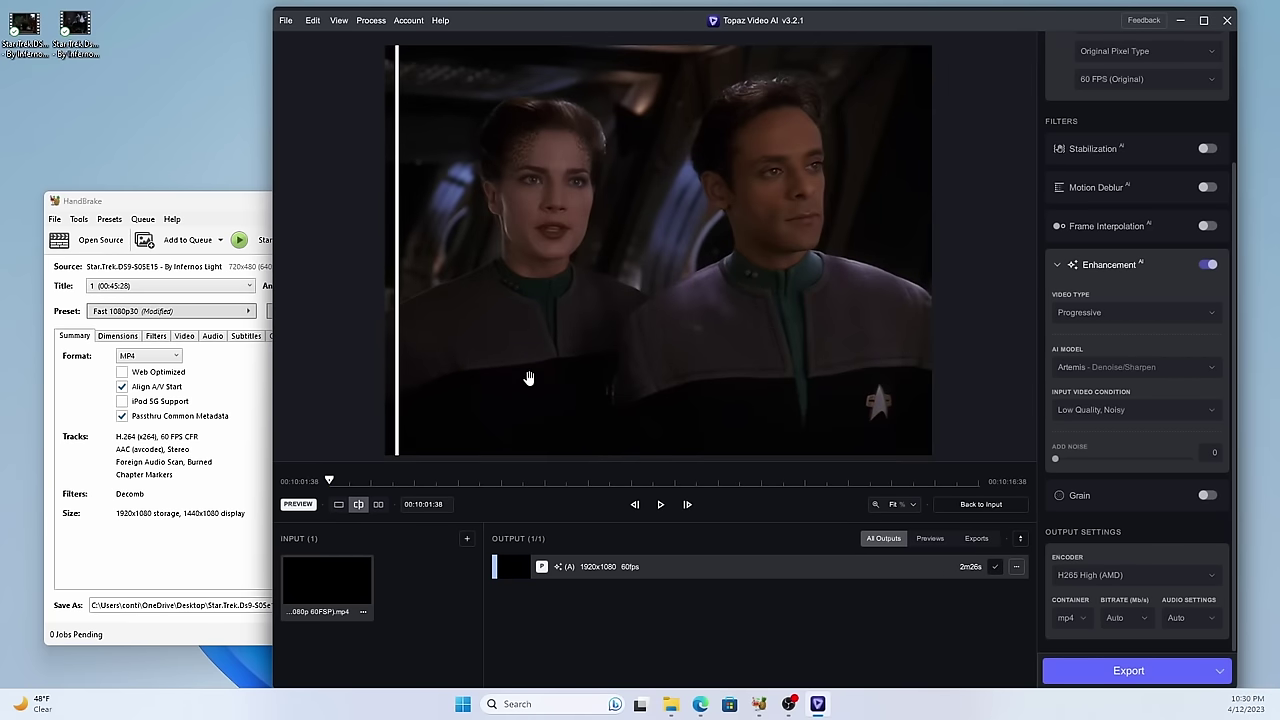
left_click(661, 505)
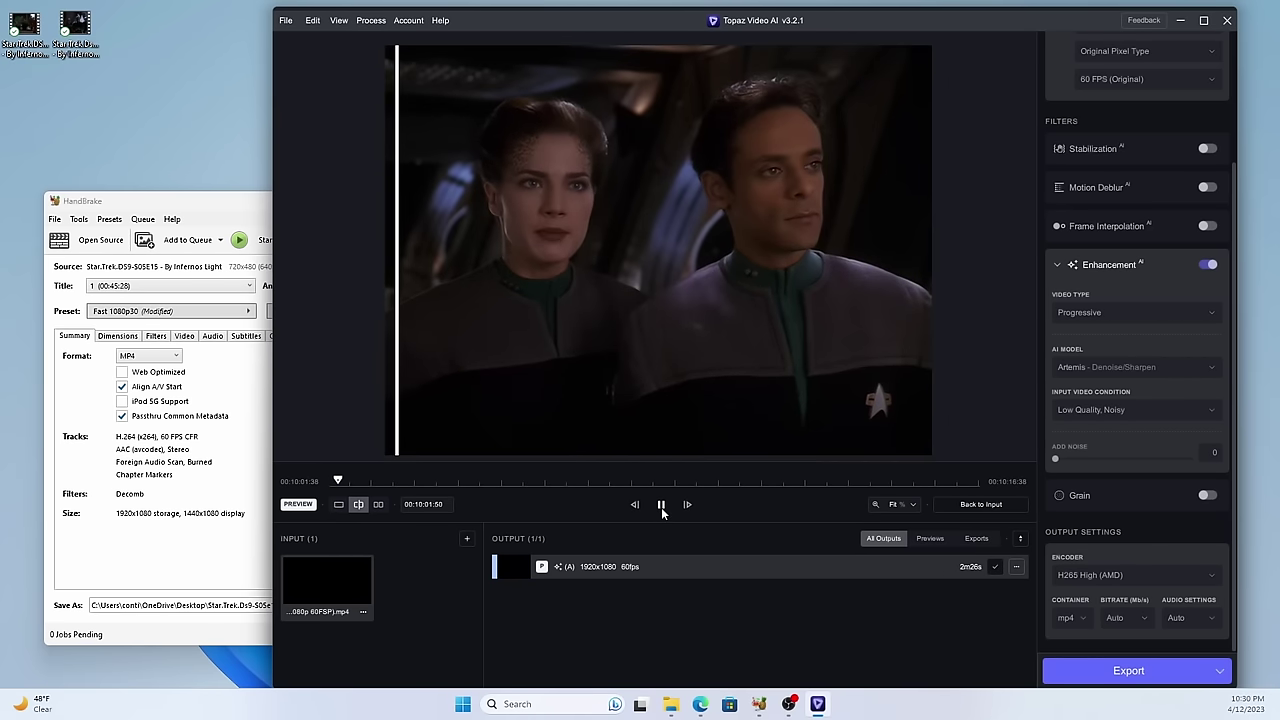
left_click_drag(398, 309, 378, 266)
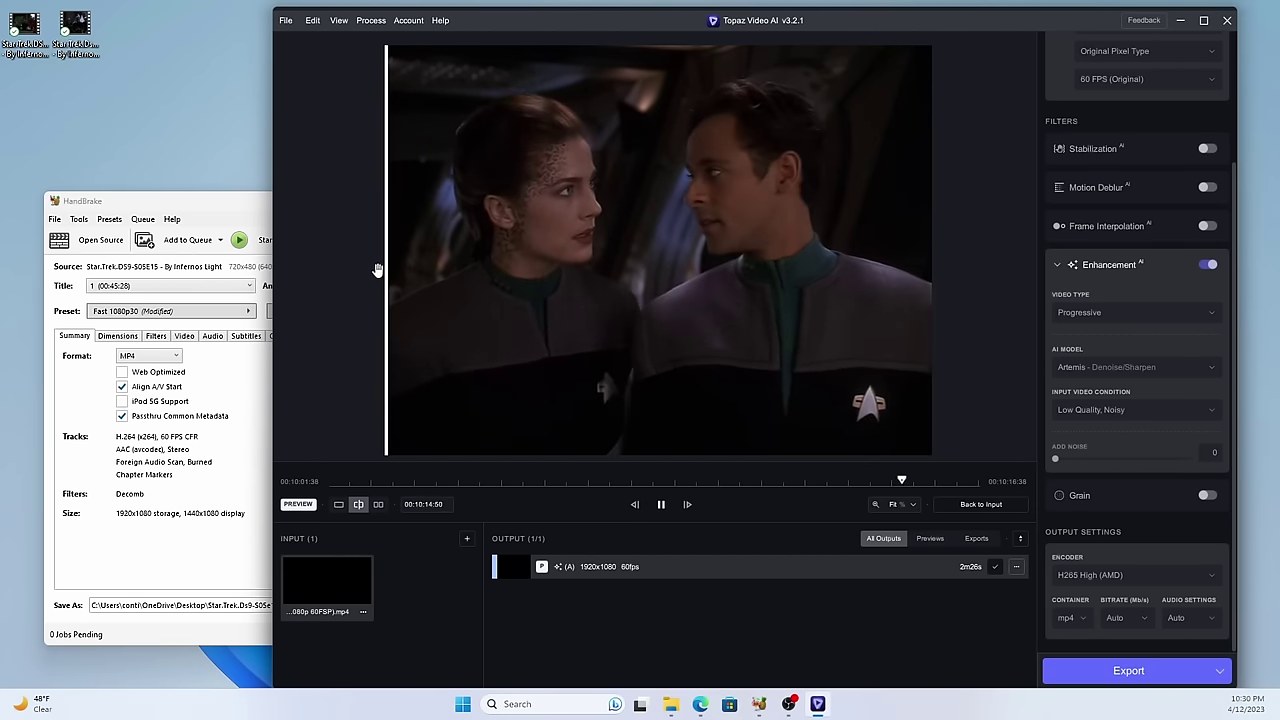
Pause the split-view preview playback, then resume it.
left_click(660, 512)
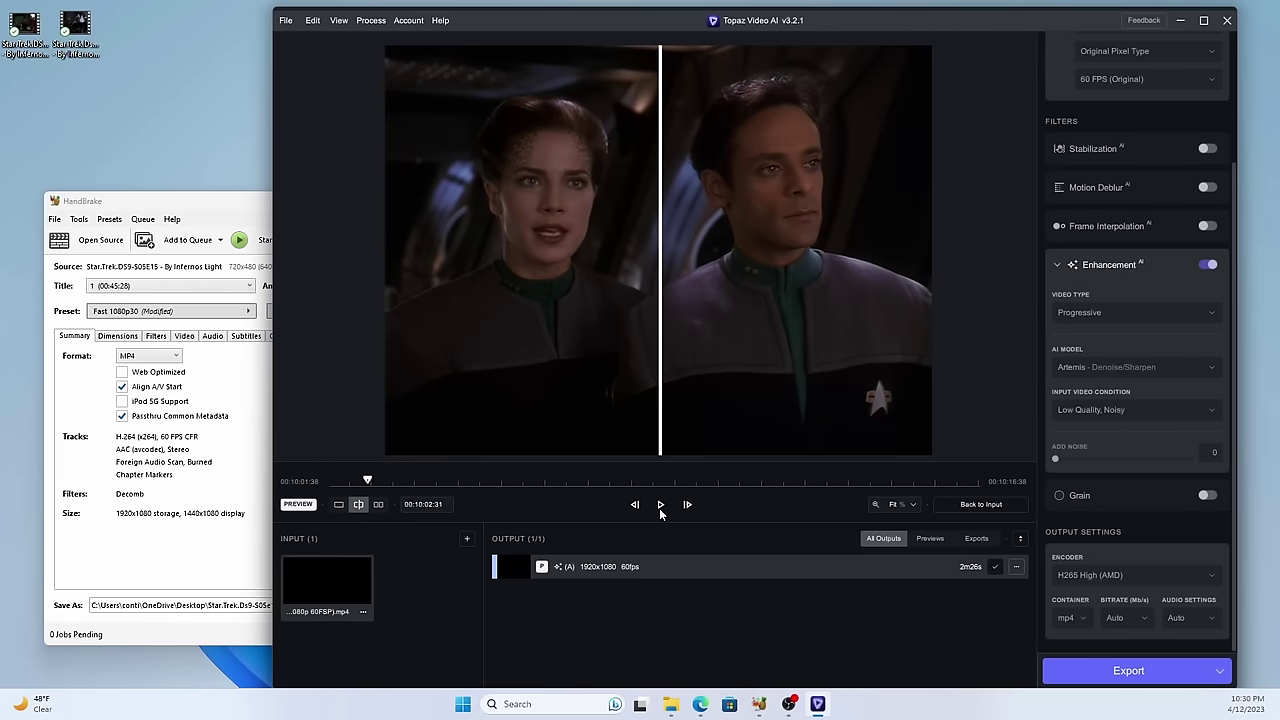
left_click(660, 512)
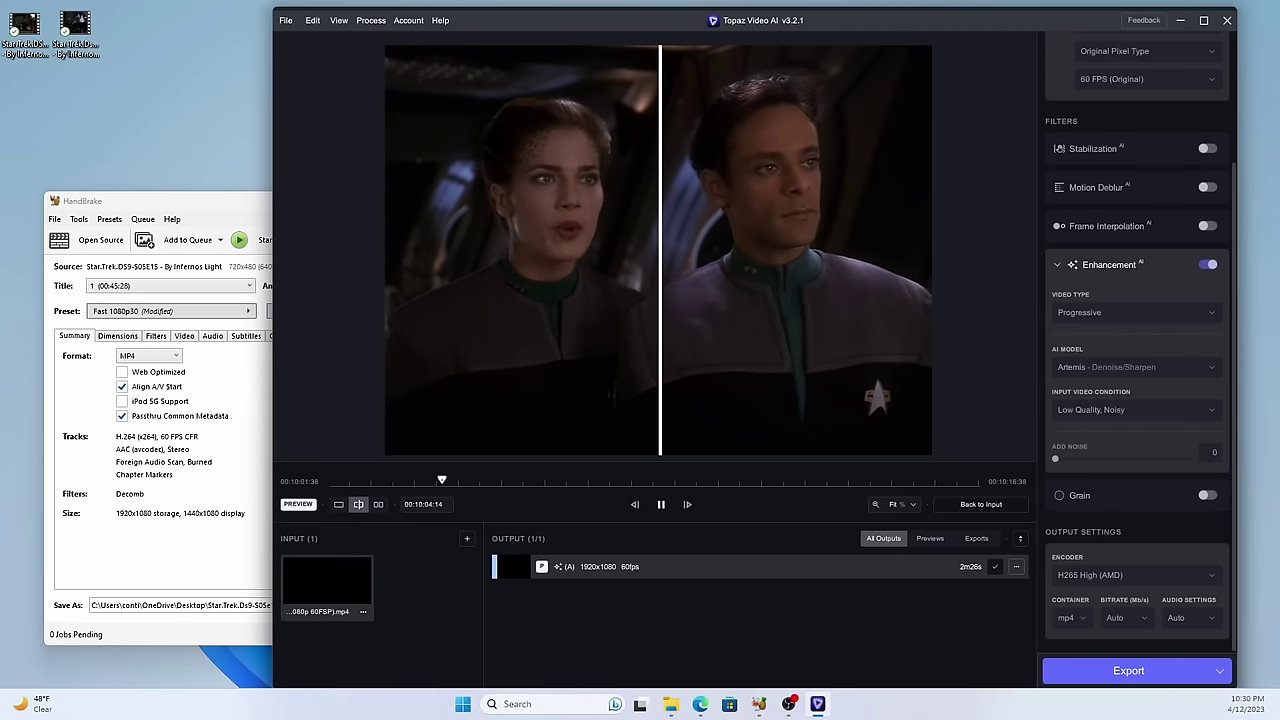